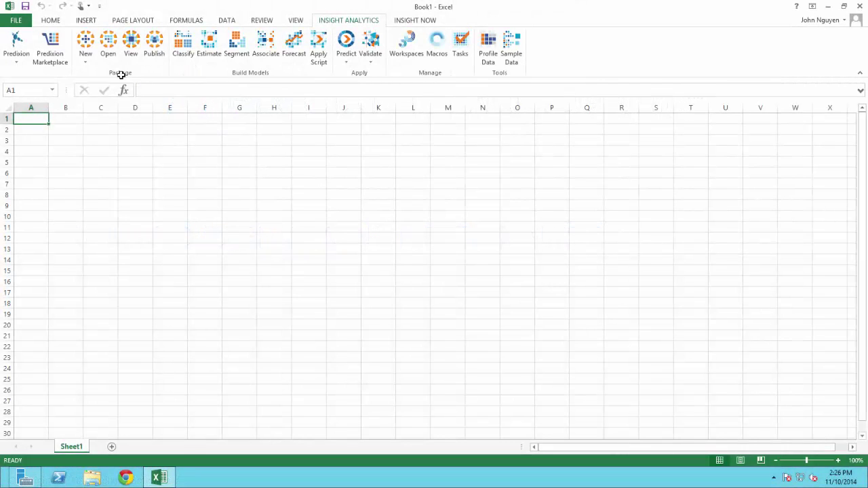
Step: Open the Estimate mpgValue package from My Workspace in Insight Workbench
left_click(111, 46)
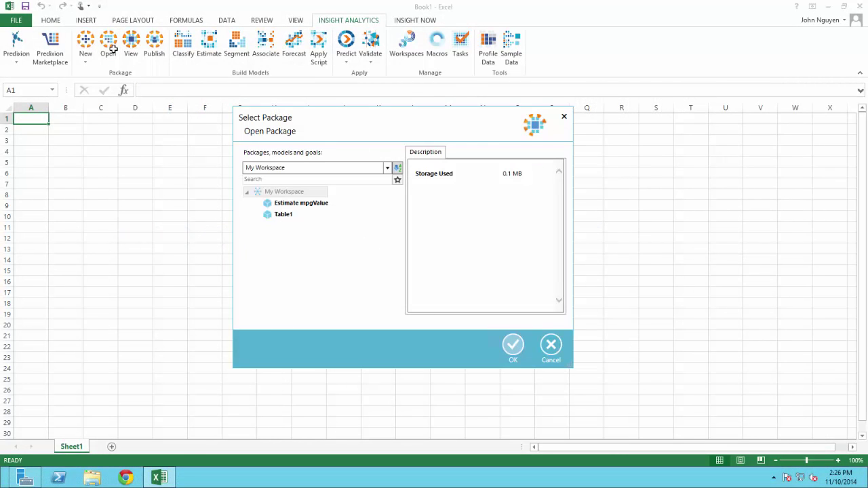
left_click(302, 204)
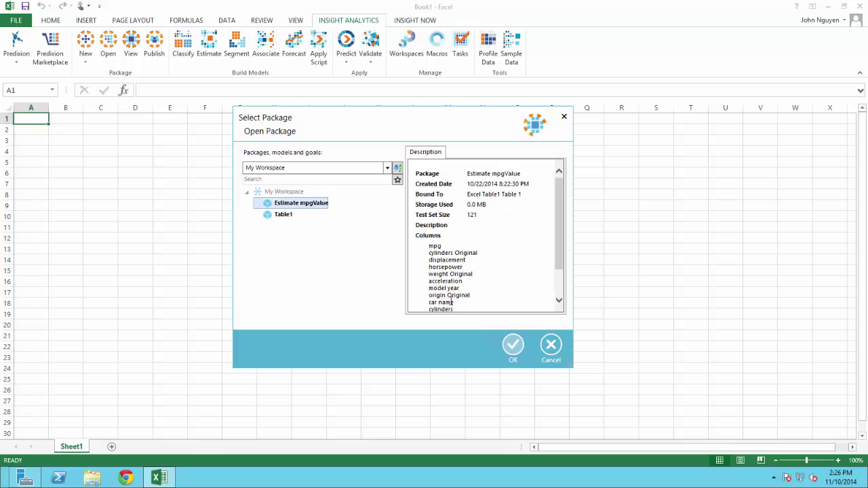
left_click(513, 346)
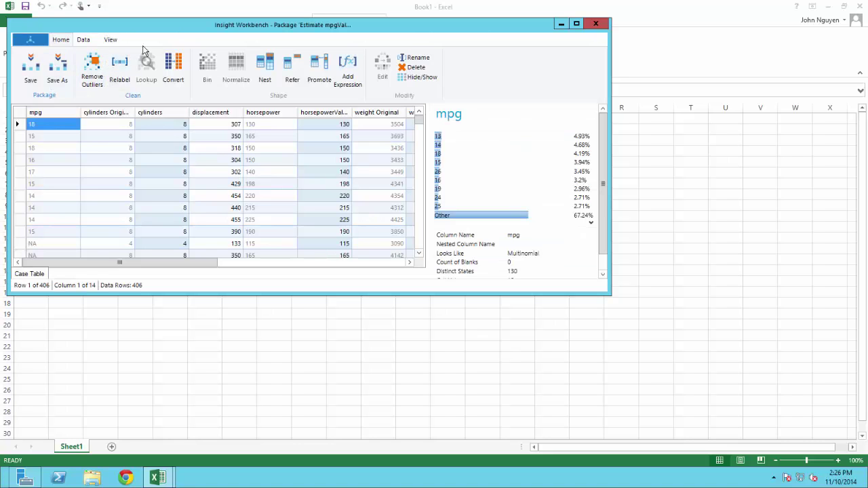
Step: Convert mpg to numeric and split it into three custom bins, with Medium limit 36 and Low 17
left_click(174, 65)
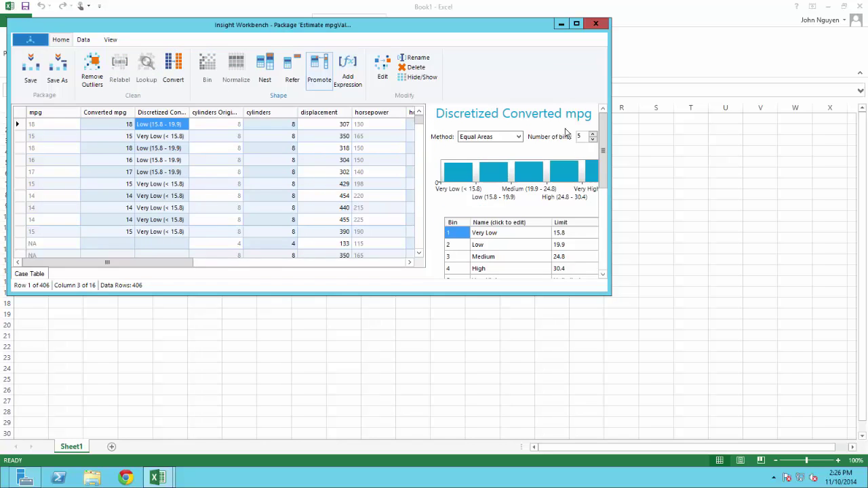
left_click(592, 140)
left_click(593, 140)
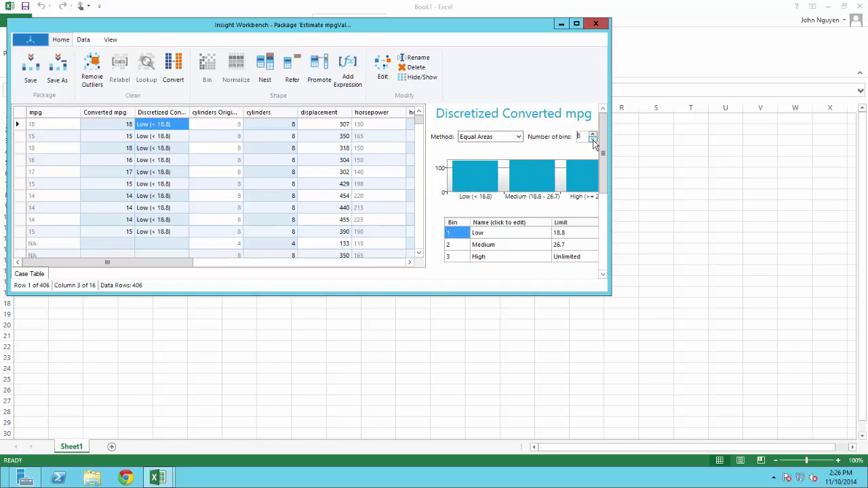
left_click(569, 248)
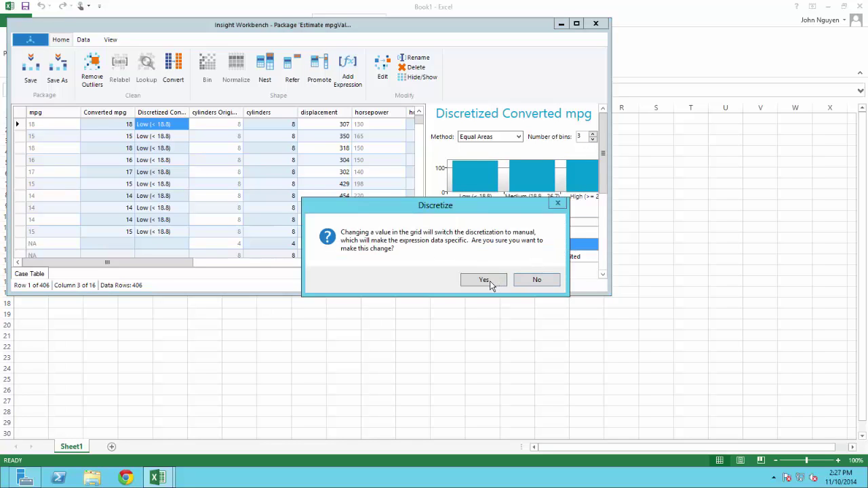
left_click(489, 281)
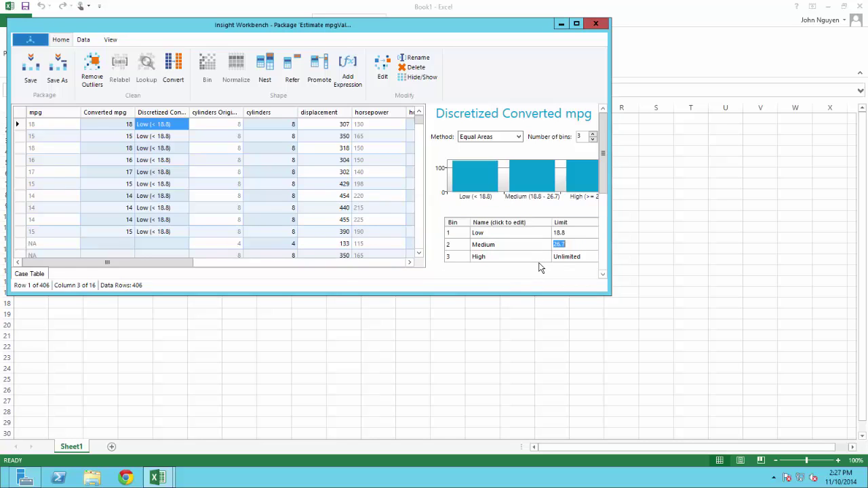
type("36")
left_click(574, 234)
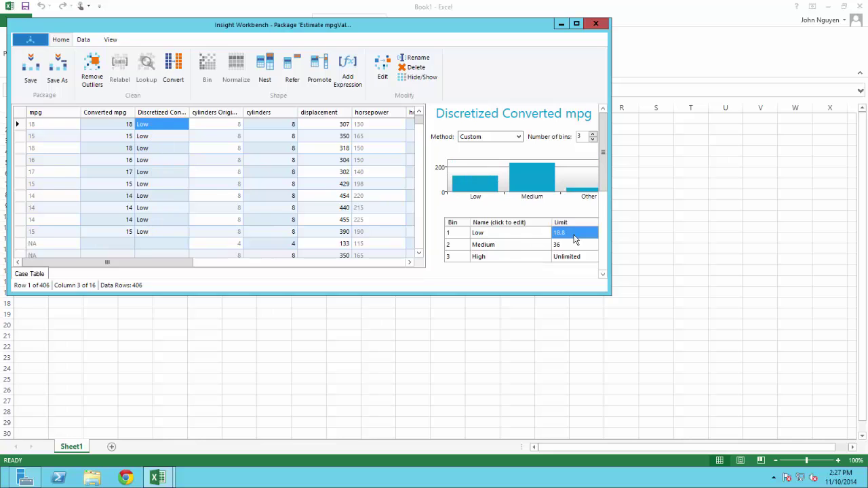
type("17")
scroll(604, 153, "down", 3)
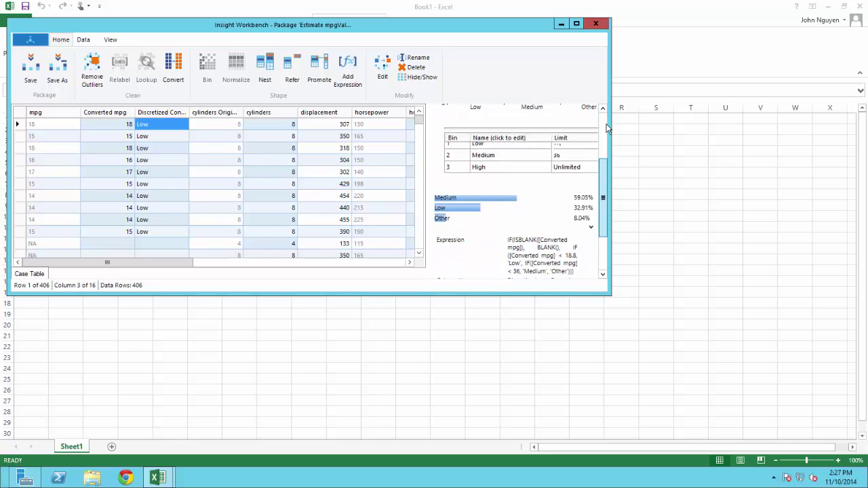
scroll(581, 105, "up", 3)
right_click(108, 137)
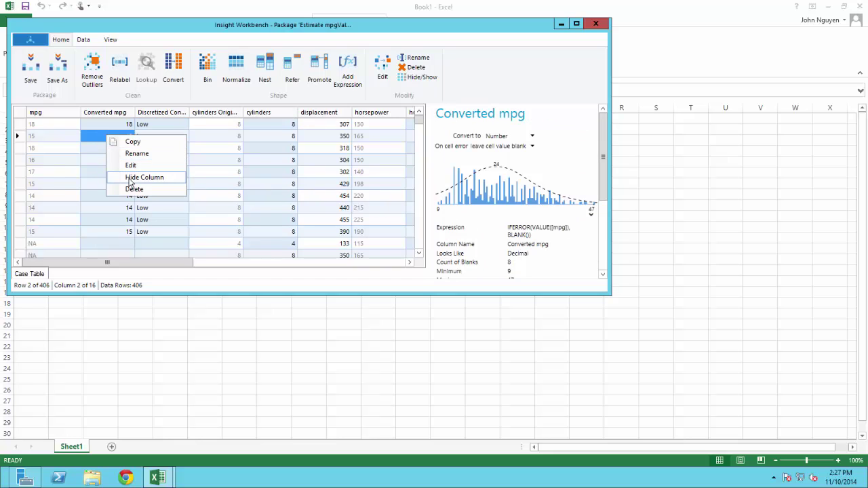
key("Escape")
left_click_drag(181, 261, 201, 269)
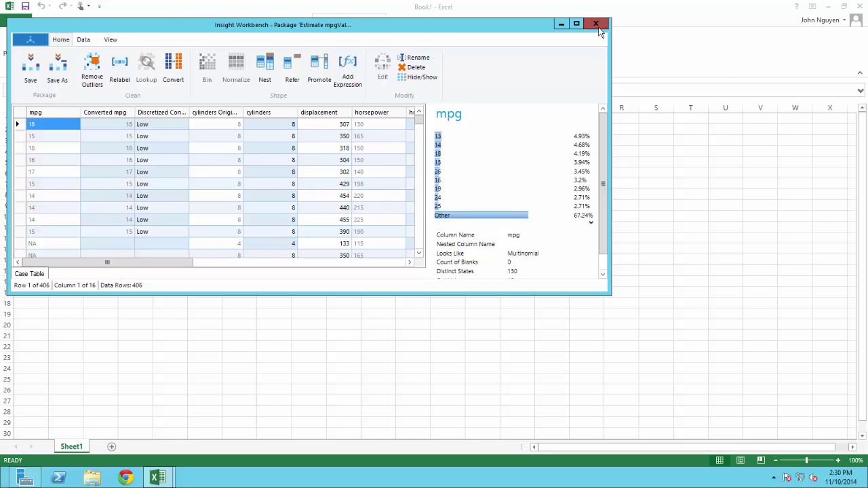
Step: Close Workbench and start a Classify model using Estimate mpgValue as input data
left_click(596, 24)
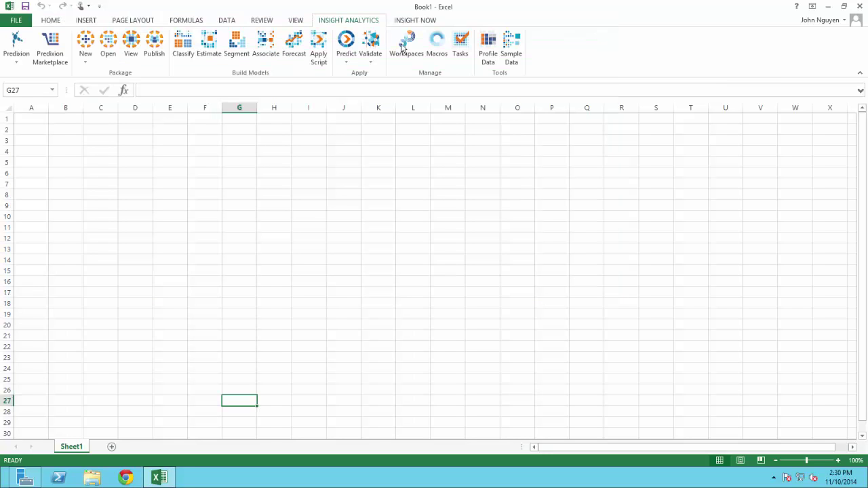
left_click(182, 53)
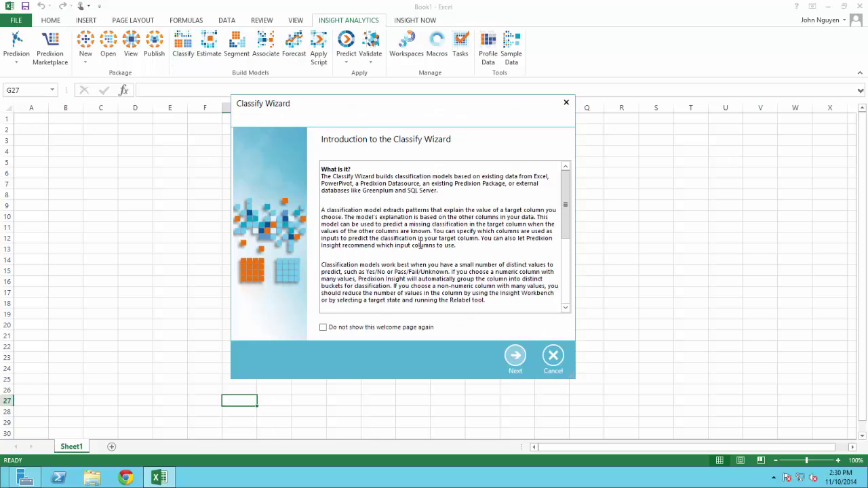
left_click(513, 355)
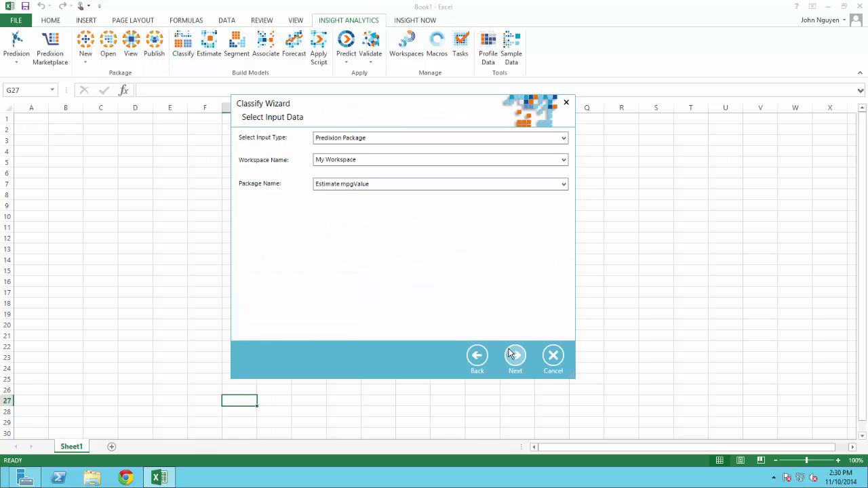
left_click(513, 354)
left_click(513, 354)
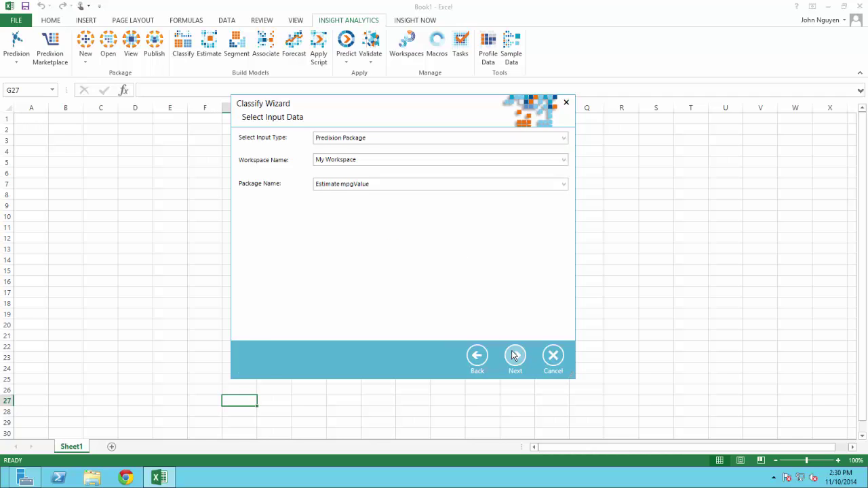
Step: Set Discretized Converted mpg as the column to analyze, keeping Multiple Methods
left_click(461, 163)
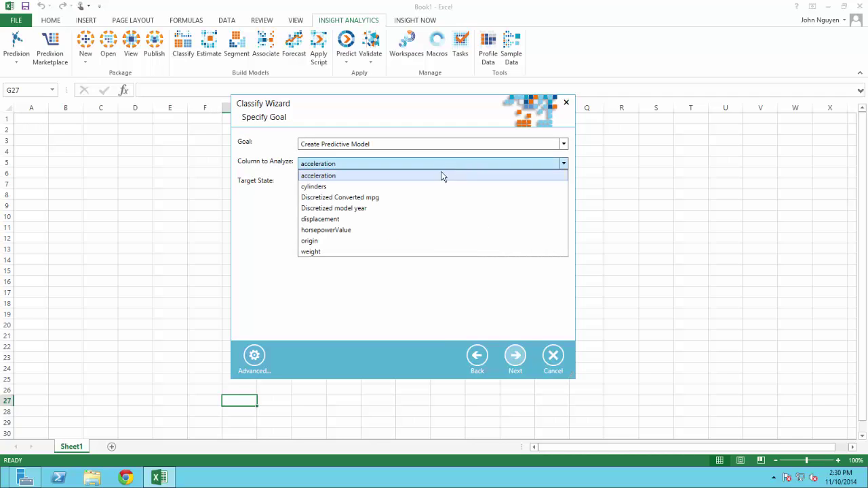
left_click(361, 197)
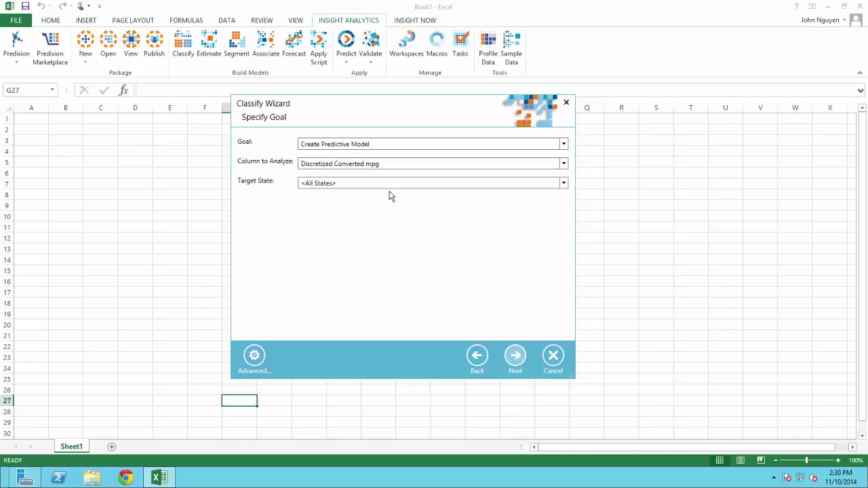
left_click(513, 353)
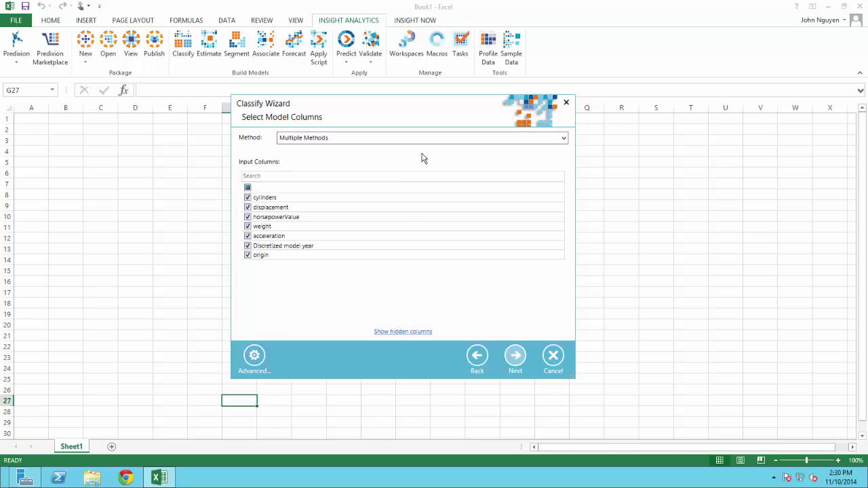
left_click(399, 139)
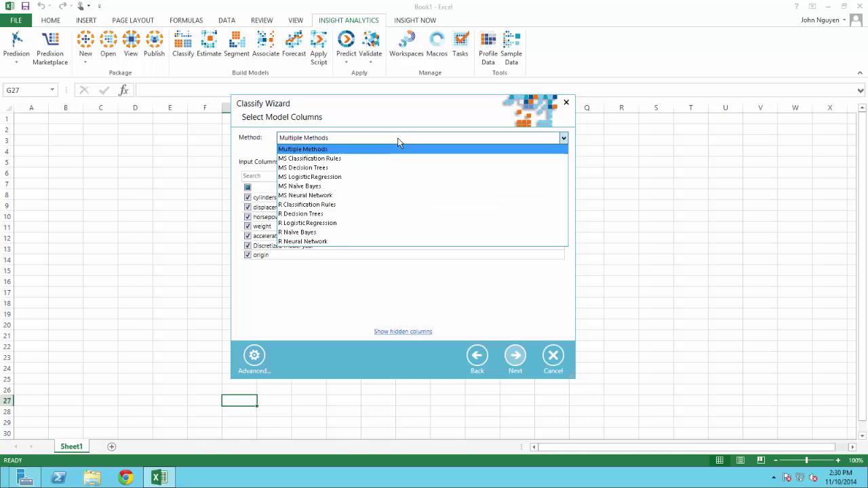
left_click(399, 139)
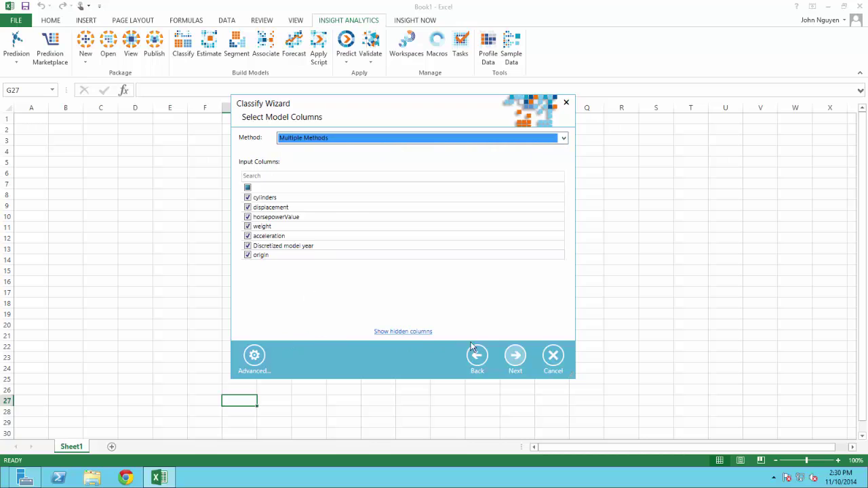
left_click(515, 355)
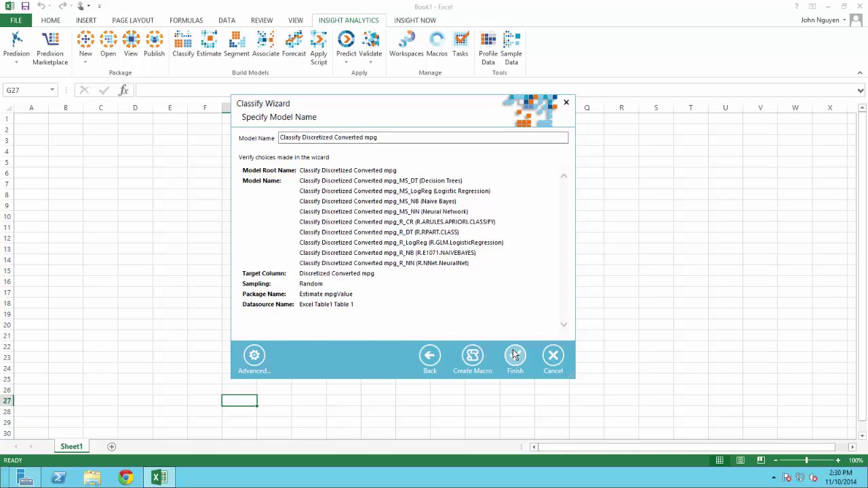
Step: Finish the Classify Wizard to train all nine Discretized Converted mpg models
left_click(515, 354)
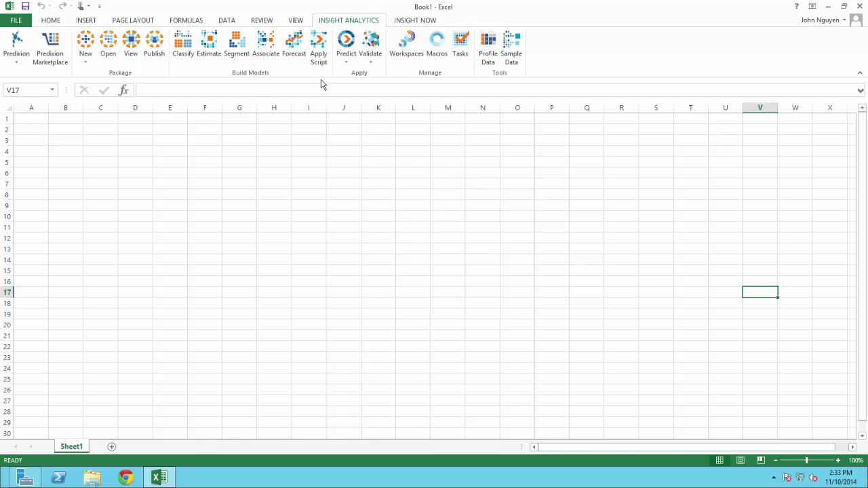
Step: Select the Estimate mpgValue package in Workspaces and open it in the web package viewer
left_click(407, 54)
left_click(234, 163)
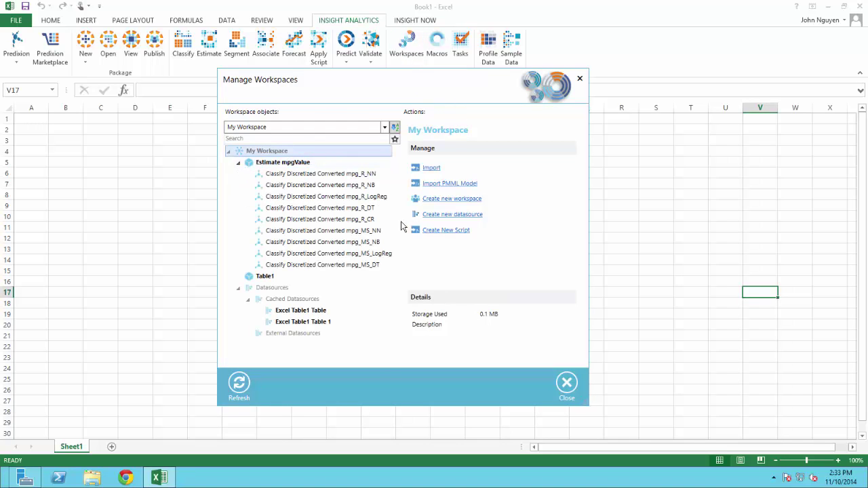
left_click(285, 163)
left_click(437, 285)
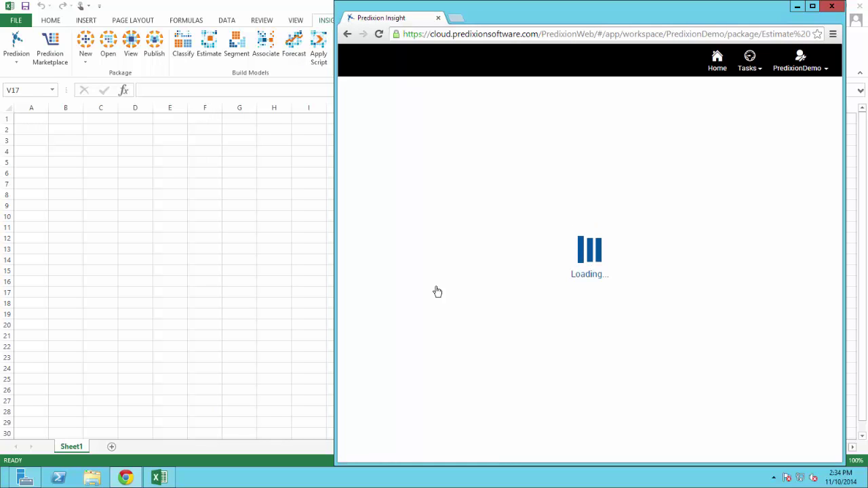
Step: Show the package's ROC accuracy chart maximized, with all 11 legend items listed
key("super+Up")
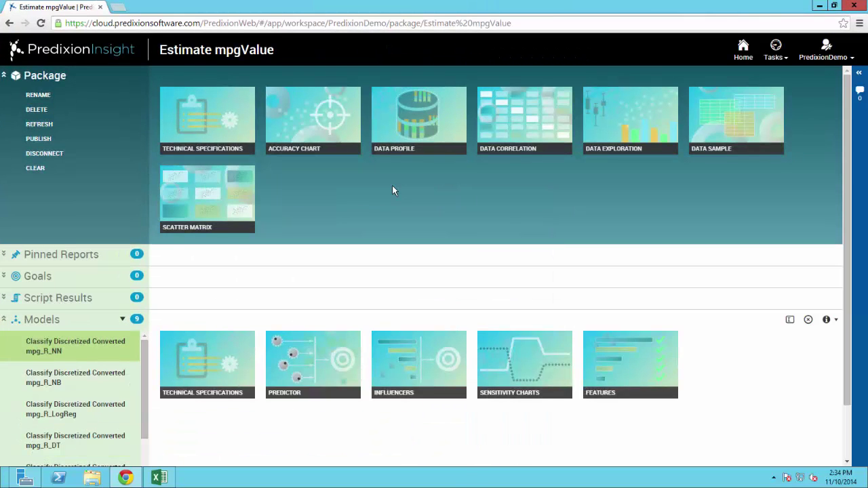
left_click(332, 123)
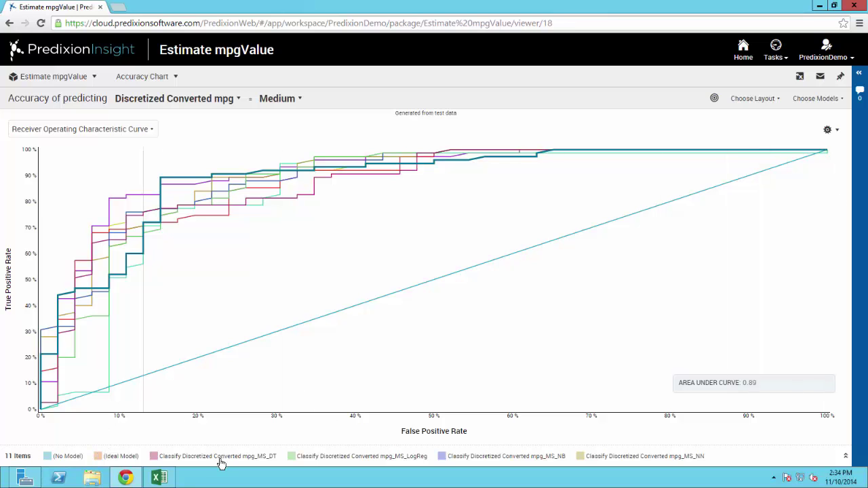
left_click(846, 456)
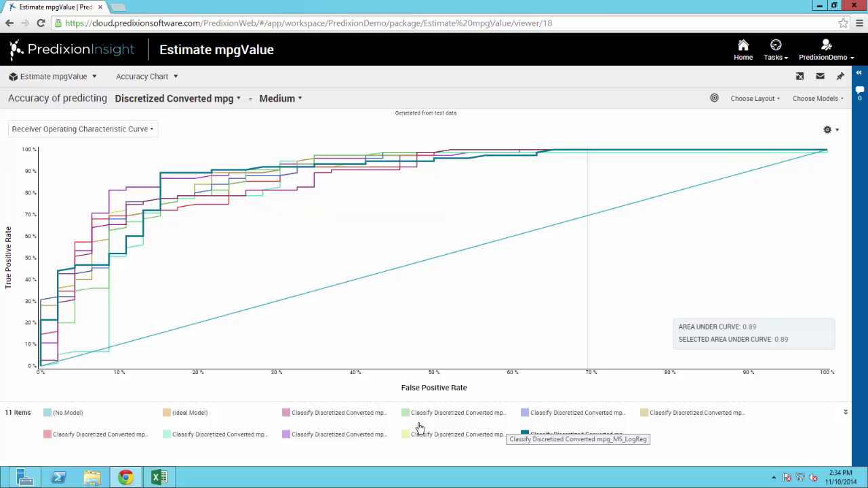
Step: Highlight each classifier's ROC curve to compare AUCs (R_LogReg 0.91, teal 0.89), then open R_LogReg's report
left_click(329, 415)
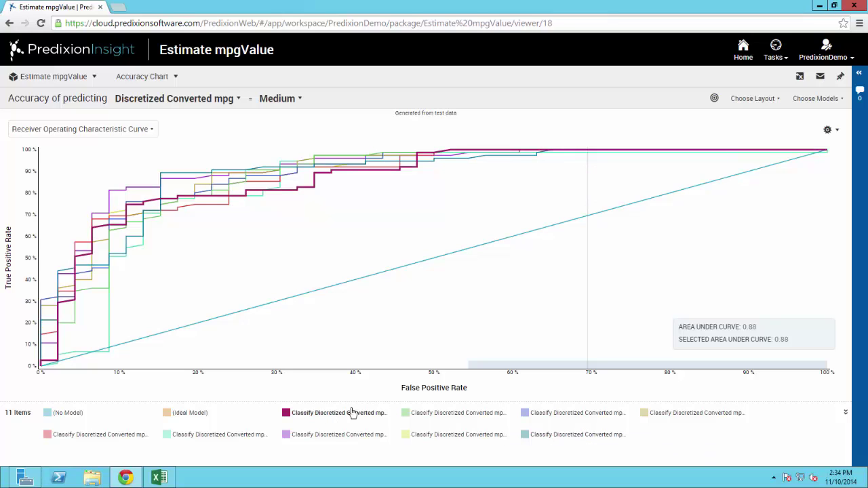
left_click(455, 415)
left_click(559, 415)
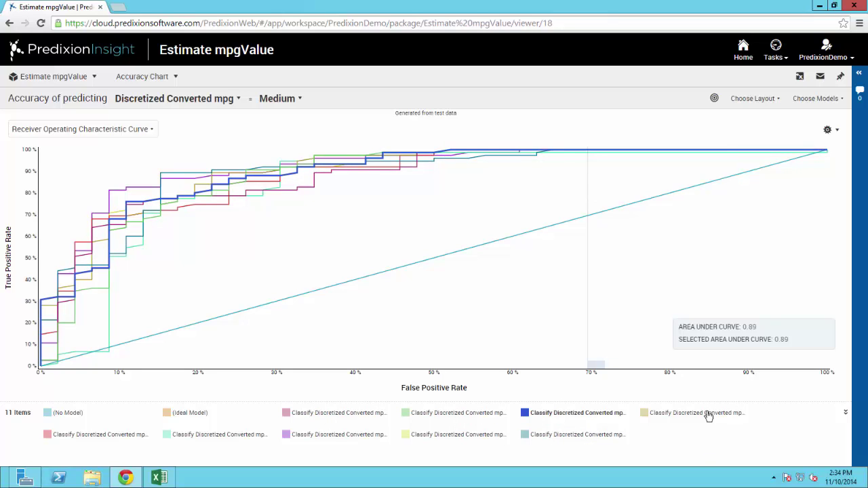
left_click(678, 415)
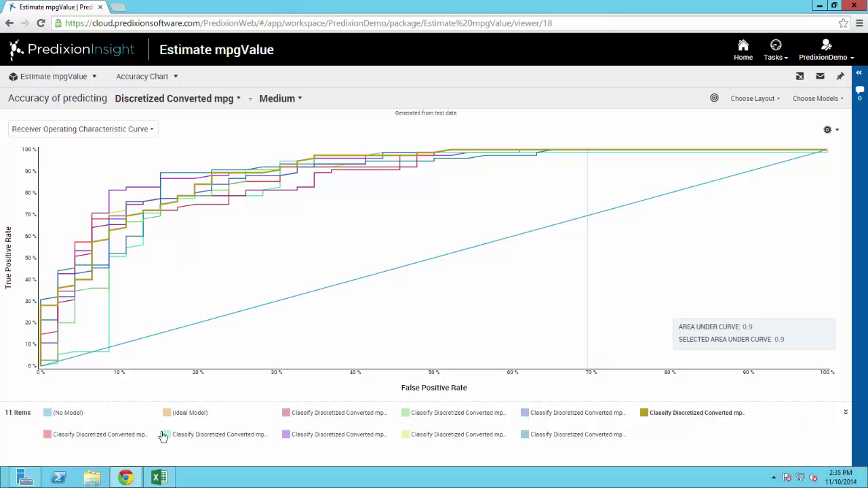
left_click(116, 436)
left_click(219, 439)
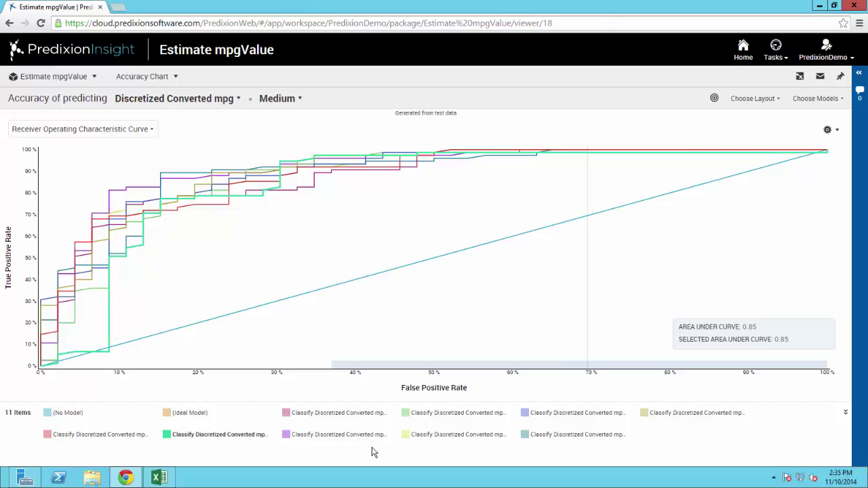
left_click(359, 437)
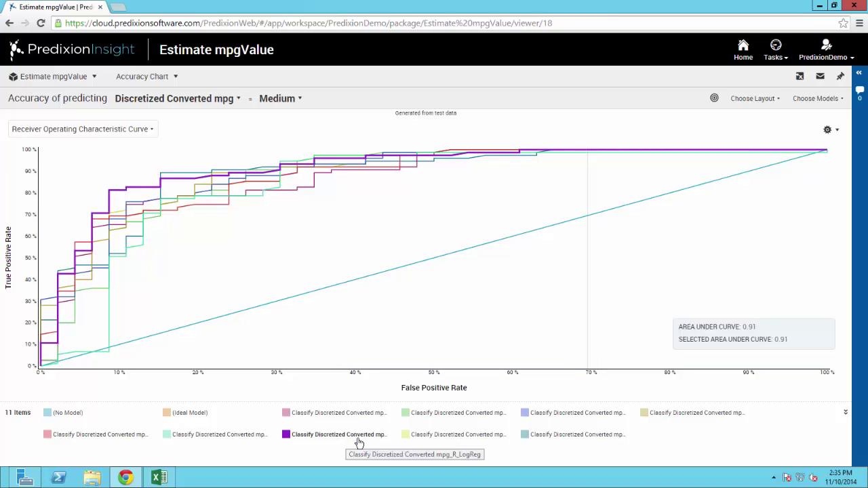
left_click(444, 437)
left_click(566, 438)
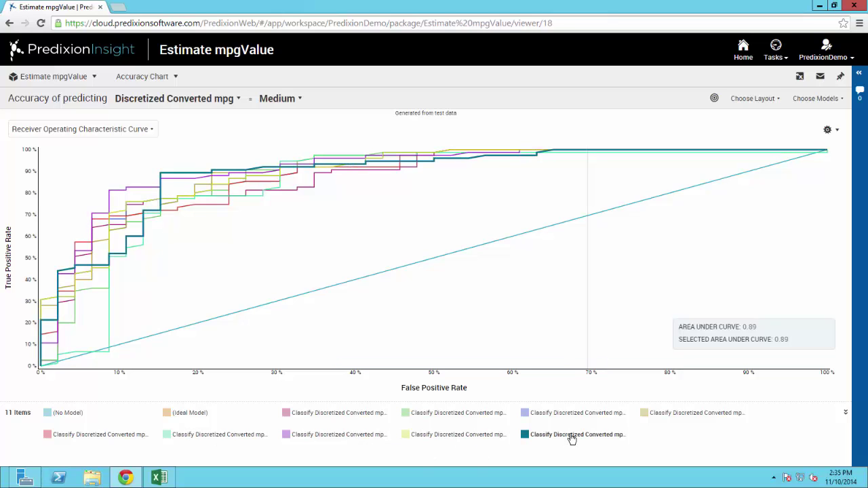
left_click(437, 414)
left_click(334, 442)
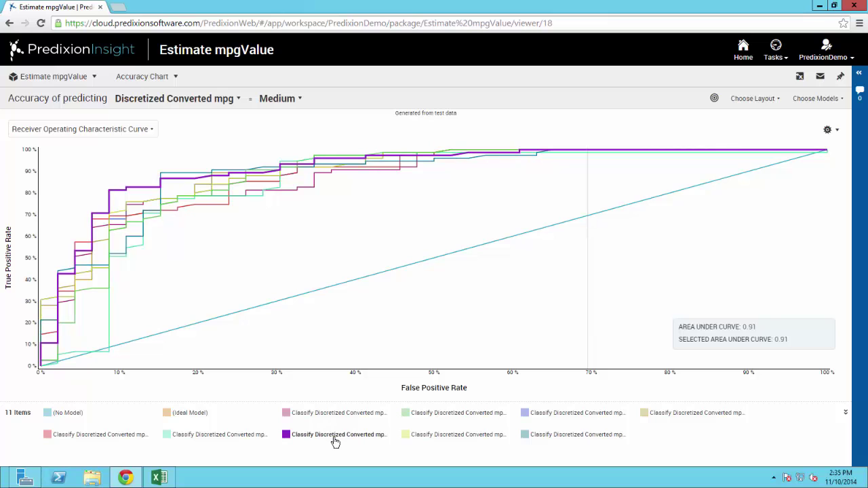
left_click(707, 332)
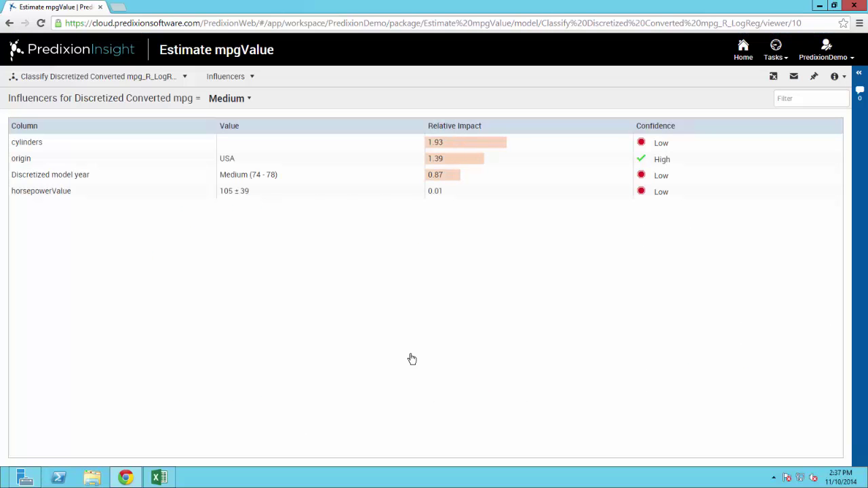
Step: Show R_LogReg's influencers for the Low mpg class, then open the mpg_R_LogReg Predictor
left_click(239, 99)
left_click(218, 133)
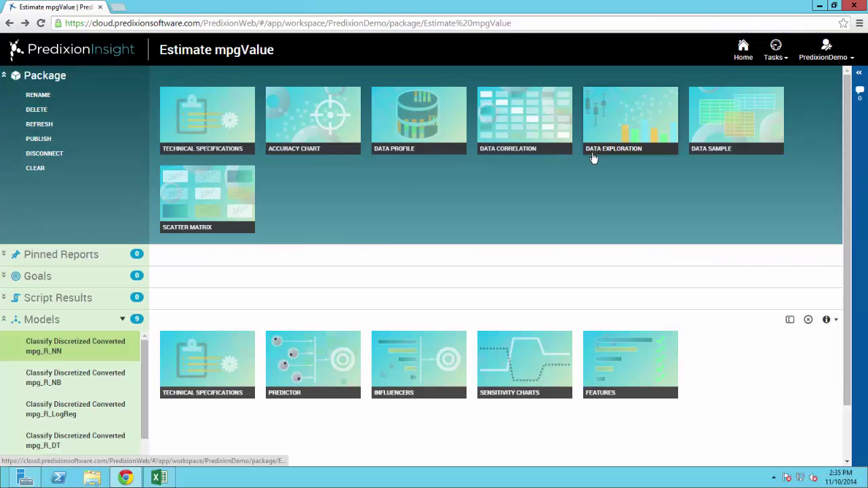
scroll(122, 390, "down", 1)
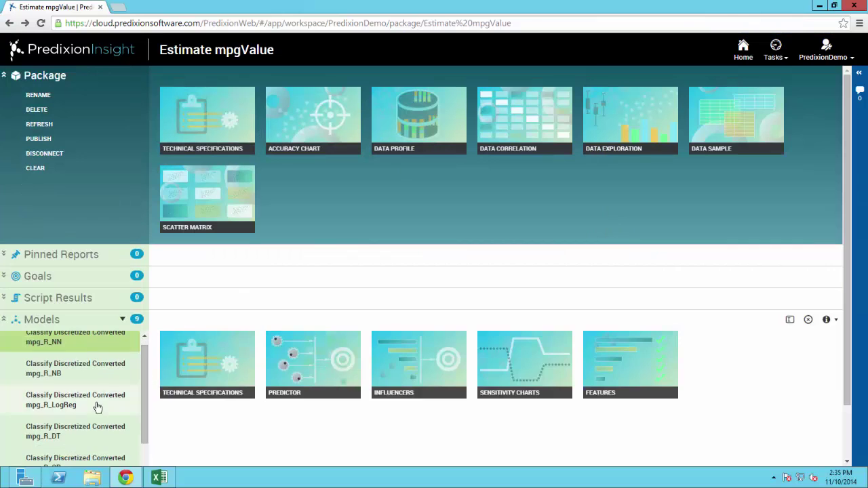
left_click(98, 406)
left_click(323, 372)
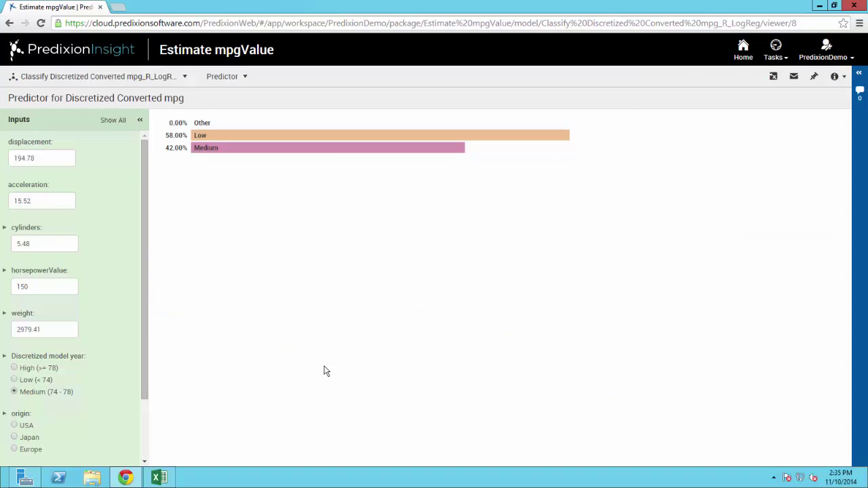
left_click_drag(32, 244, 1, 246)
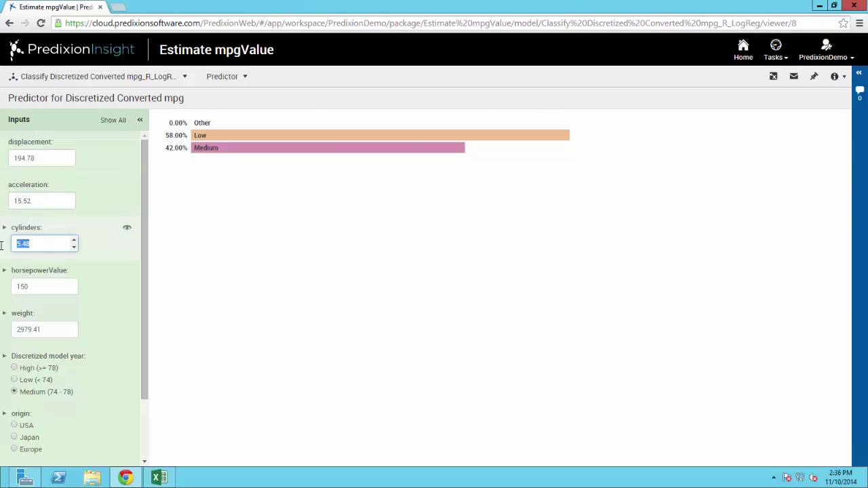
type("8")
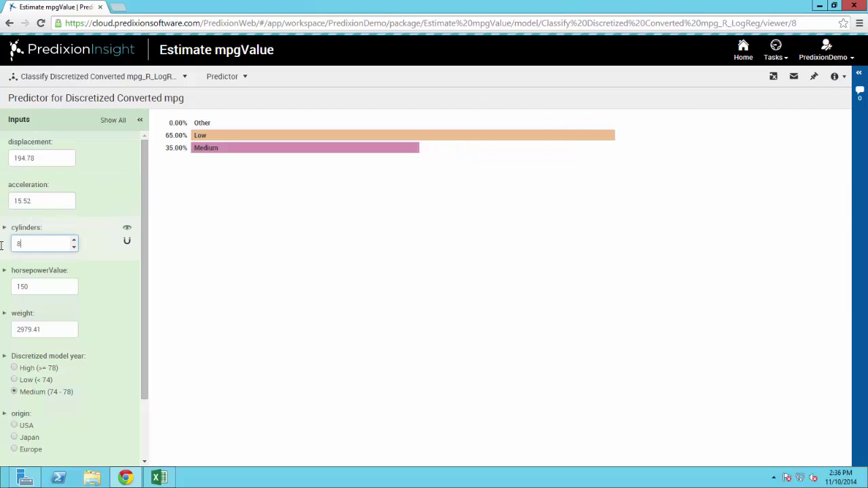
left_click(74, 326)
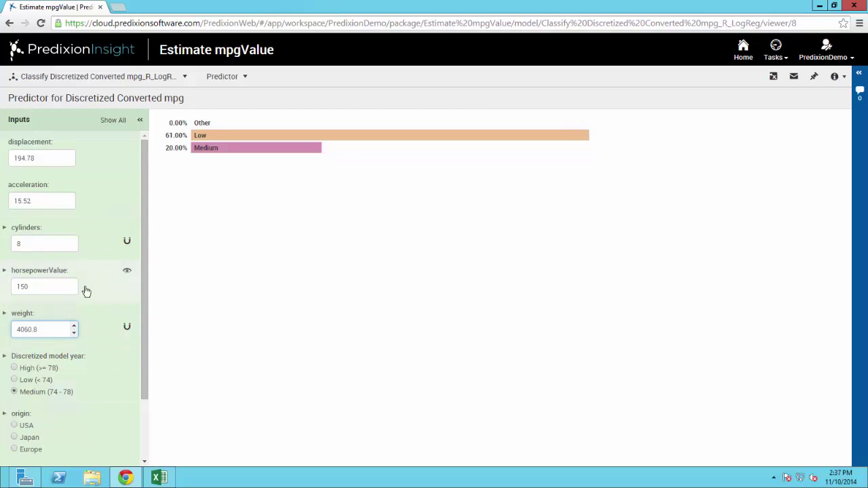
double_click(20, 245)
type("4")
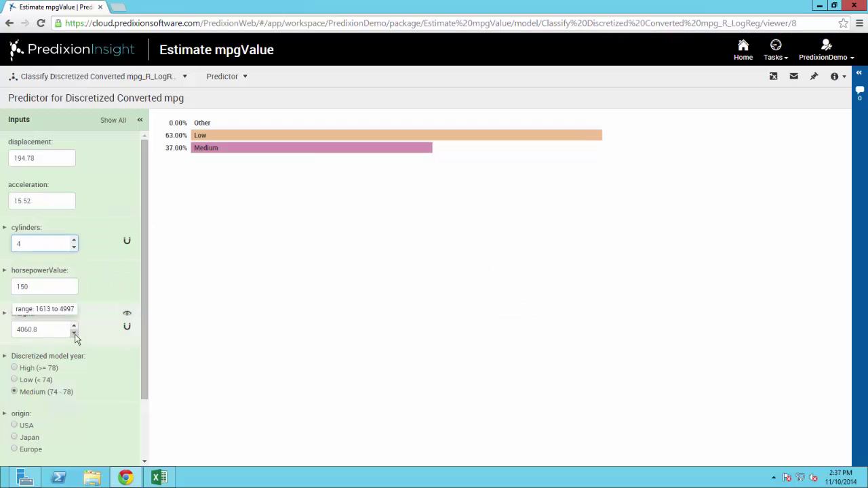
left_click(74, 335)
left_click_drag(145, 286, 152, 209)
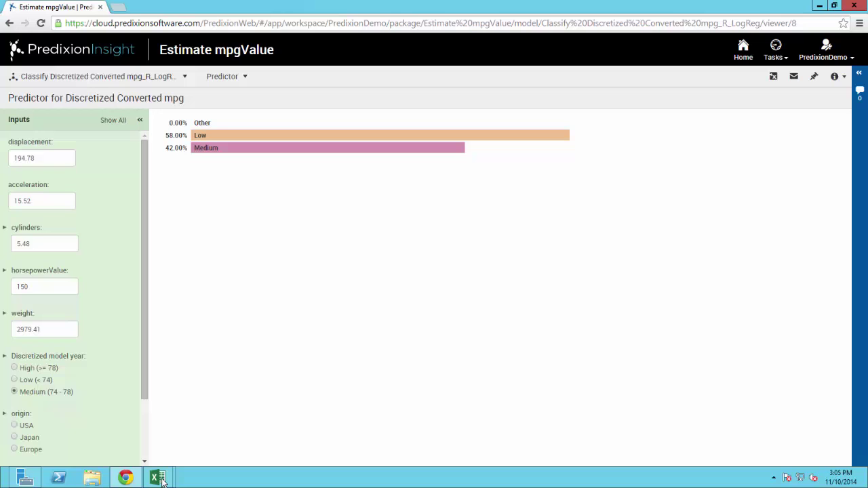
Step: Switch to the Other Cars workbook and show the INSIGHT ANALYTICS ribbon tab
mouse_move(161, 481)
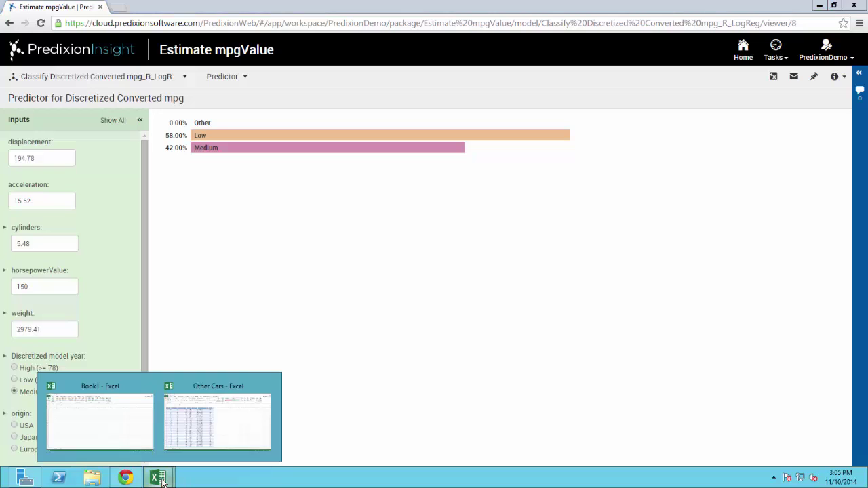
left_click(193, 427)
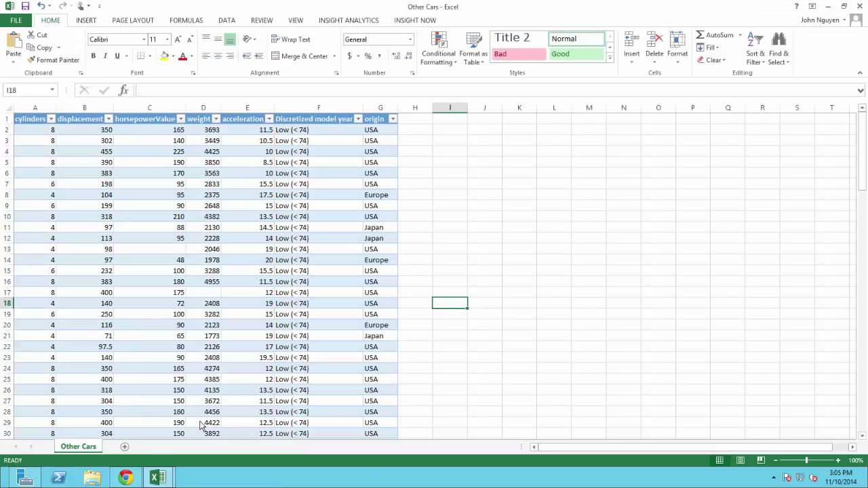
left_click(350, 20)
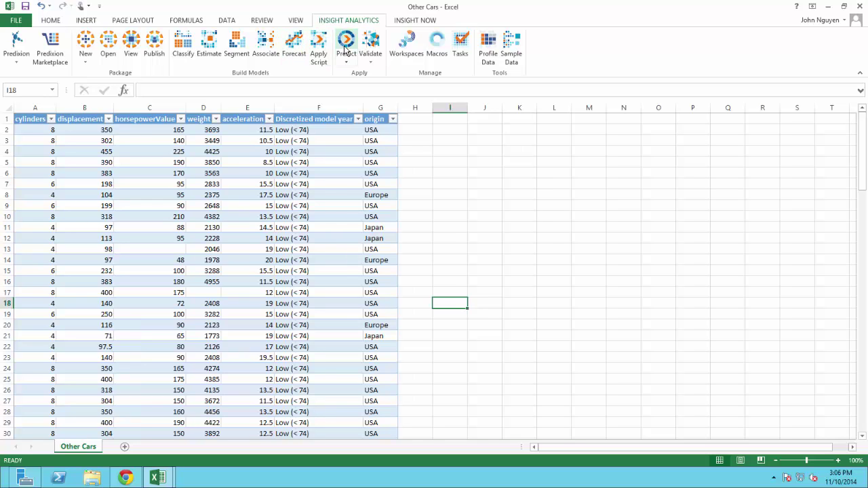
Step: Start a Predict Value wizard using the mpg_R_LogReg model from Estimate mpgValue
left_click(345, 48)
left_click(528, 371)
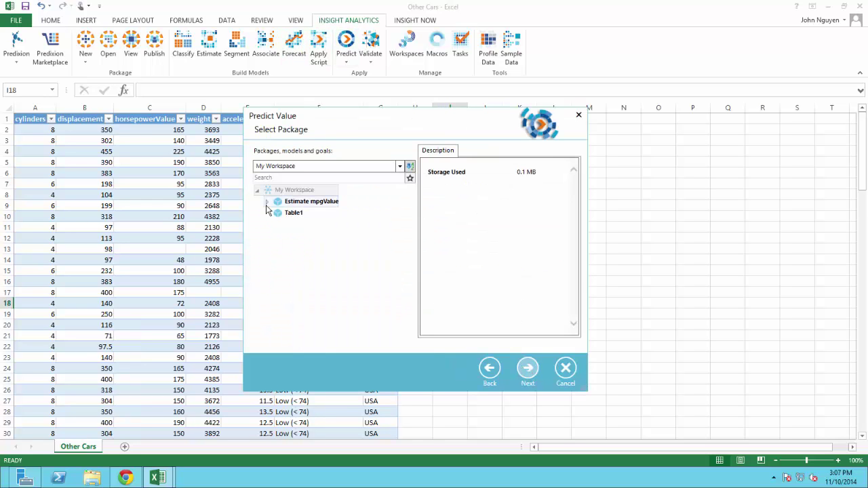
left_click(267, 202)
left_click(356, 235)
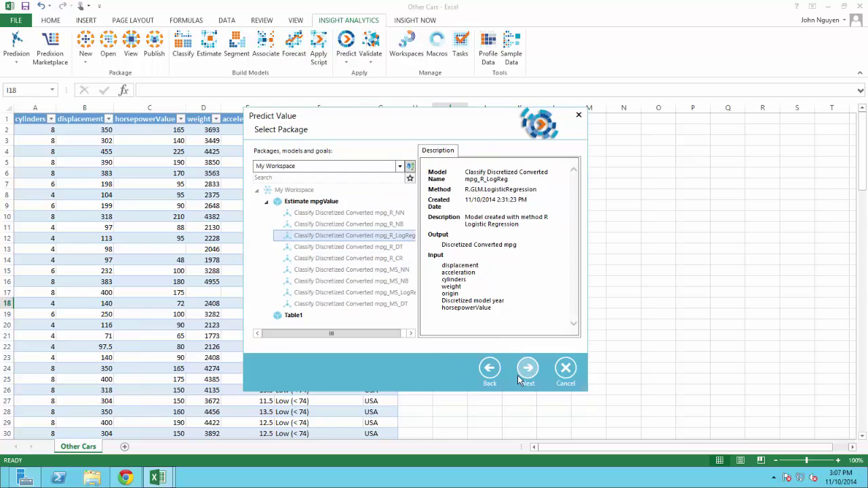
left_click(518, 373)
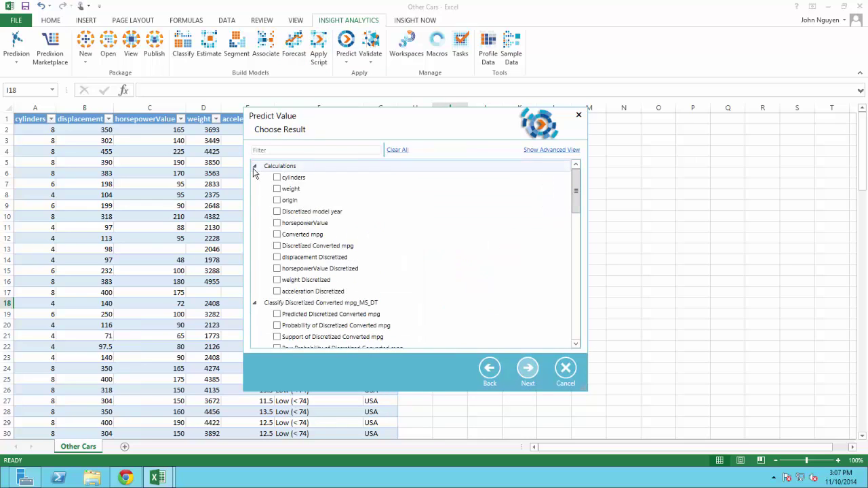
Step: Request the R_LogReg model's Predicted Discretized Converted mpg result
left_click(255, 166)
left_click(255, 166)
left_click(255, 166)
left_click(255, 178)
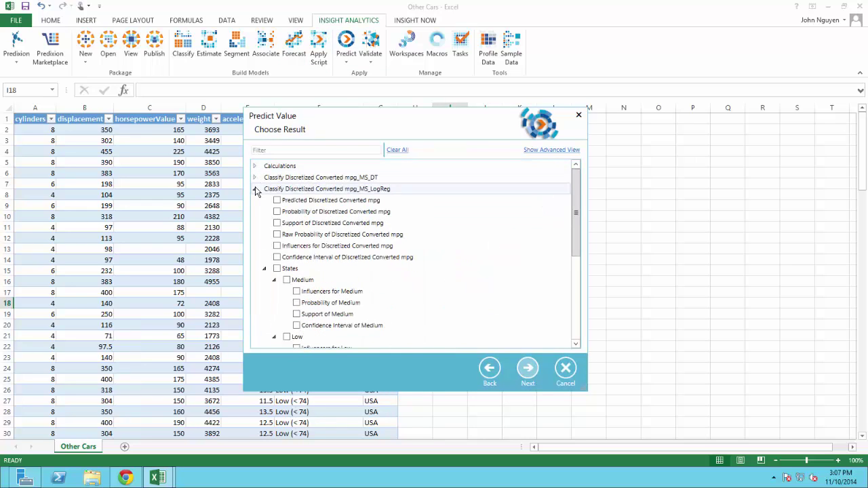
left_click(256, 189)
left_click(255, 245)
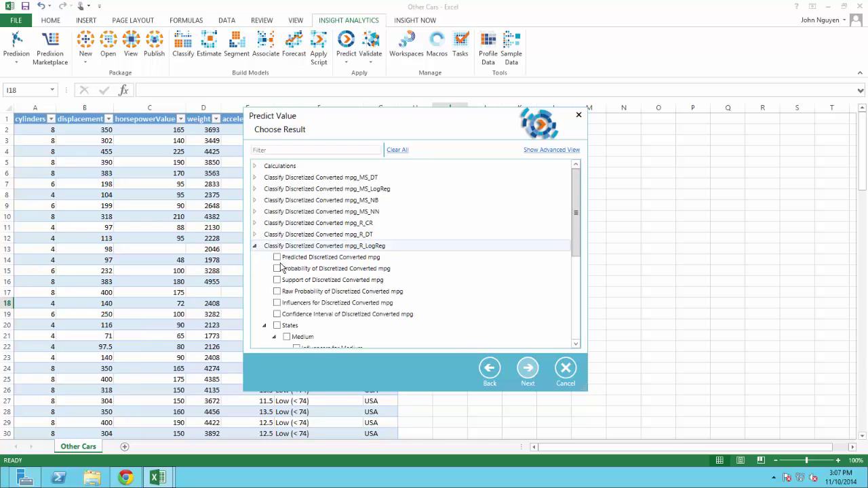
left_click(277, 257)
left_click(527, 373)
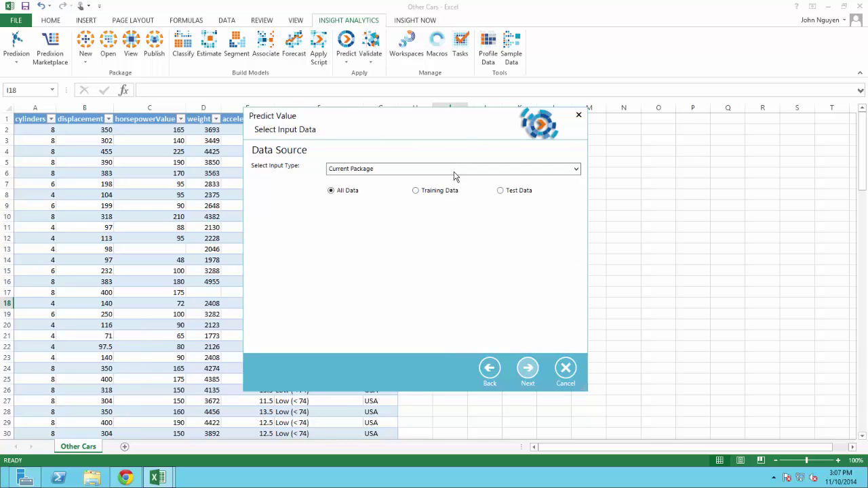
Step: Score Excel Table1 with all input columns into a Query Results table in this workbook
left_click(450, 174)
left_click(452, 197)
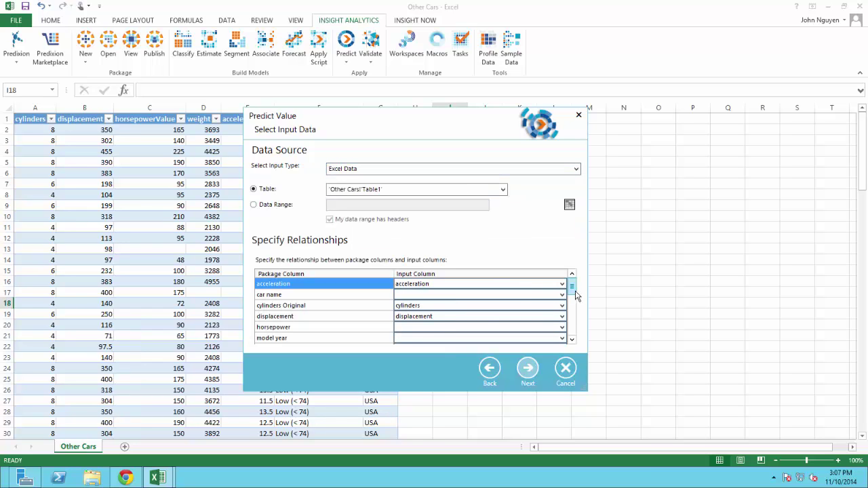
left_click_drag(573, 293, 563, 347)
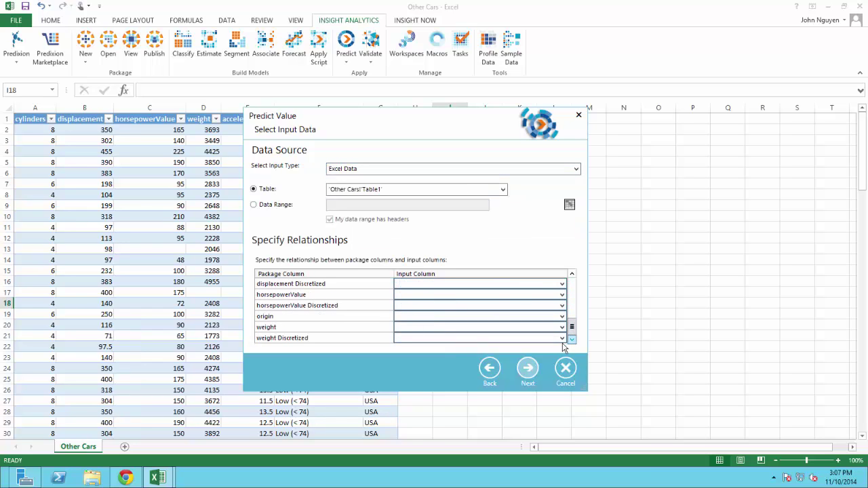
left_click(528, 371)
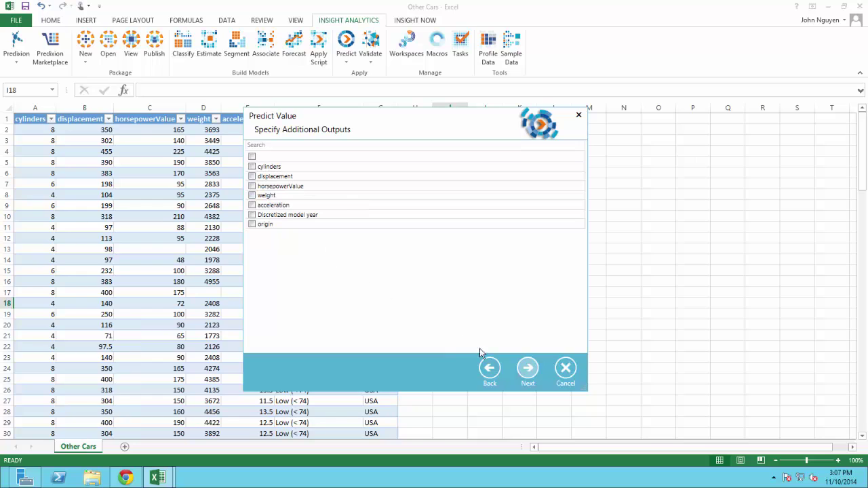
left_click(251, 156)
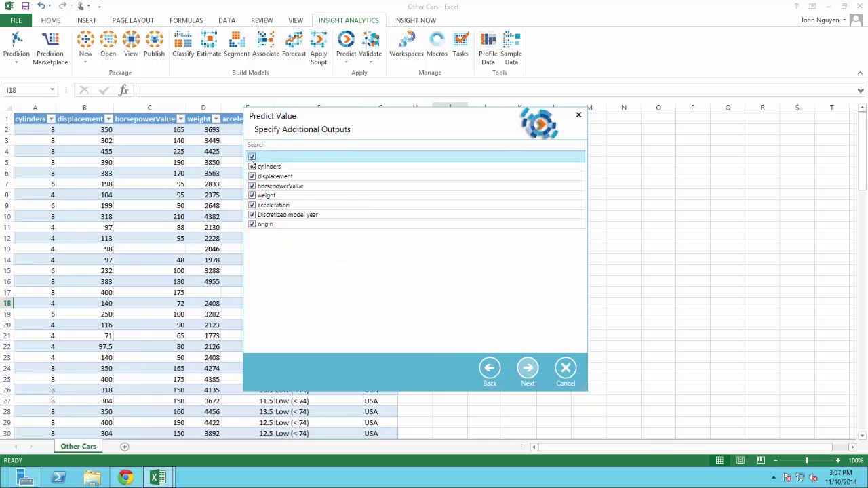
left_click(527, 370)
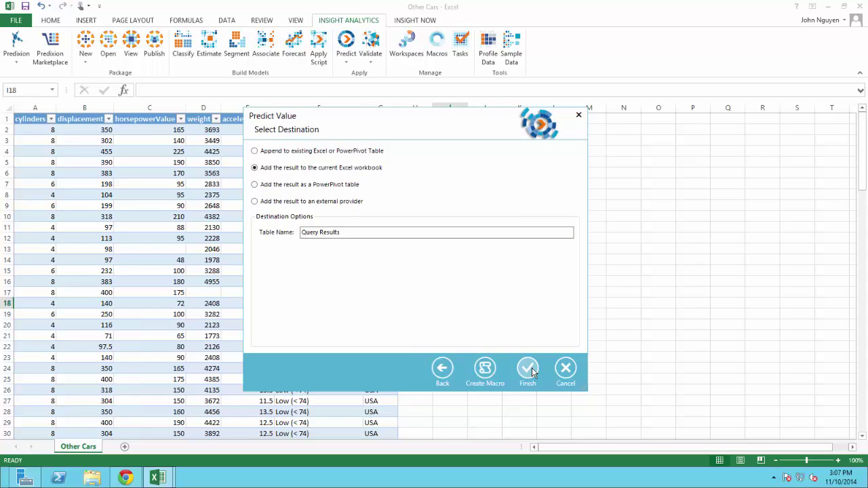
left_click(529, 370)
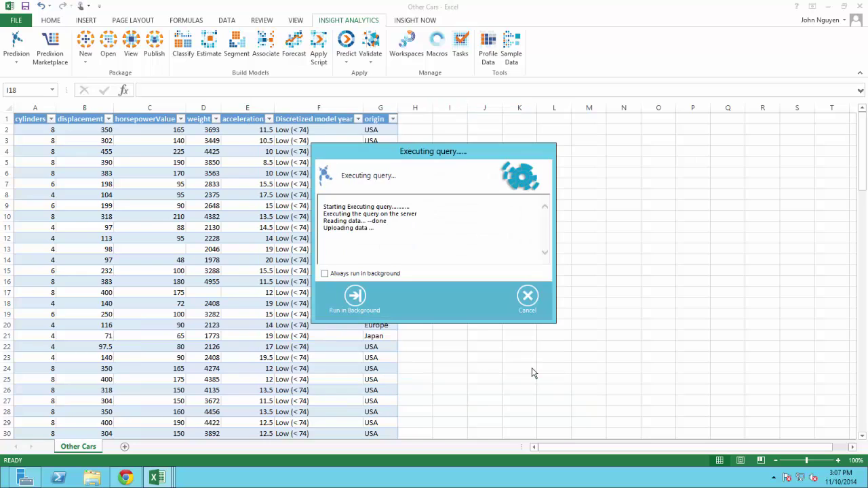